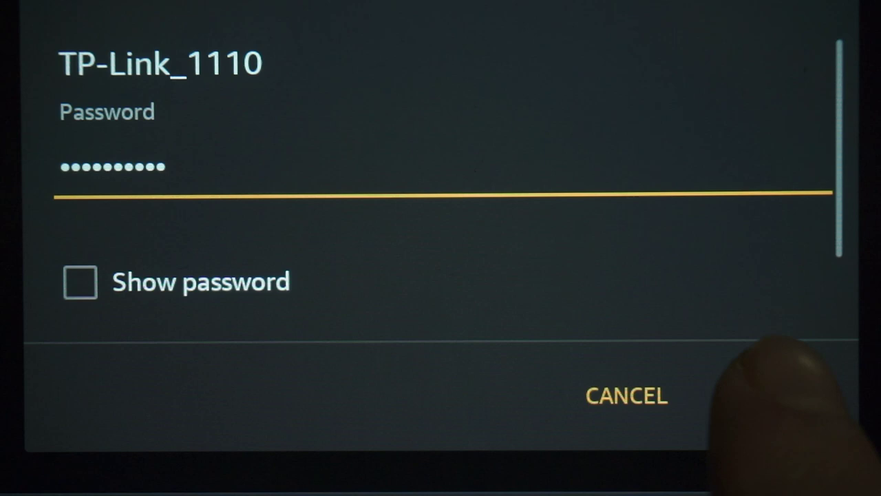
- Join the phone to the TP-Link_1110 Wi-Fi network from its password dialog
left_click(775, 395)
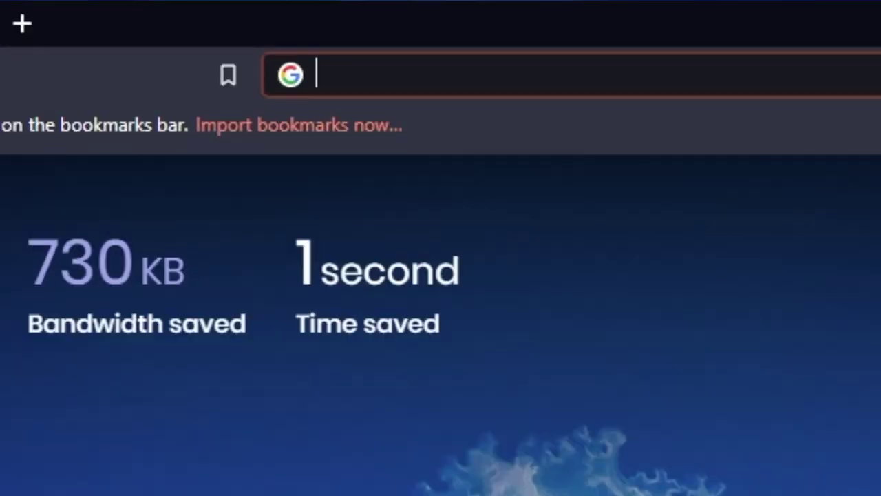
- Load the router's login page at 192.168.0.1 in Opera
type("192.168")
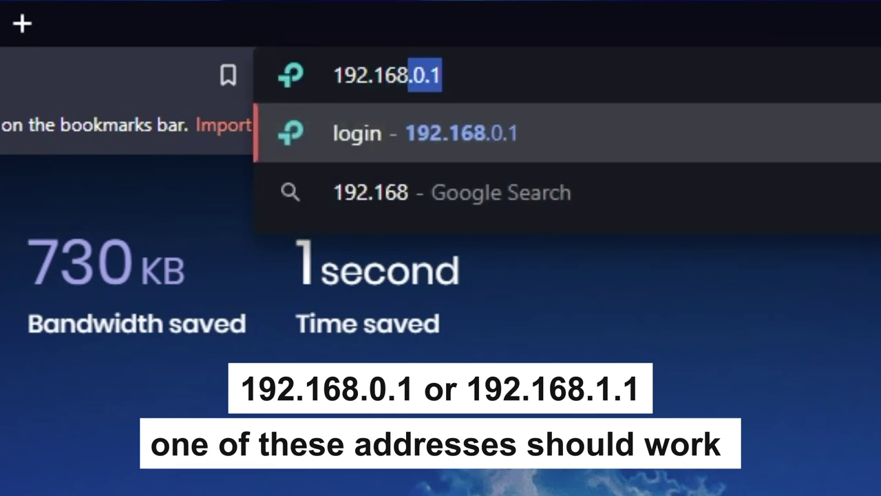
type(".1.1")
key("Return")
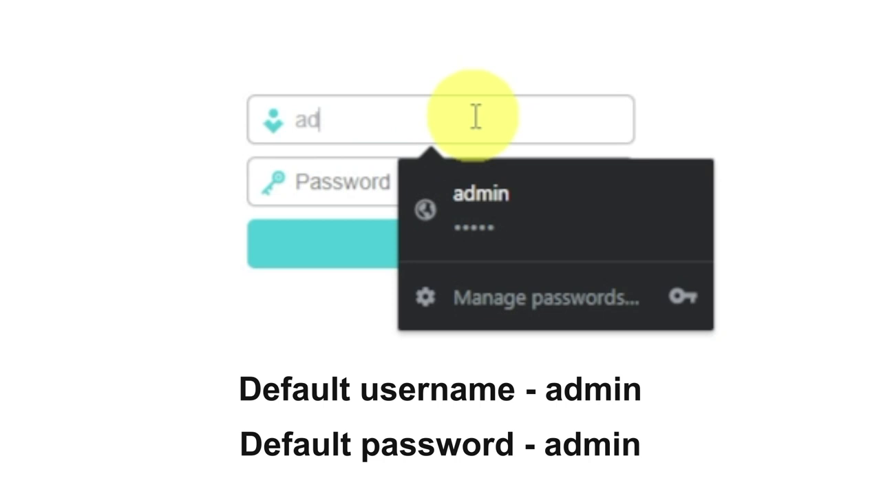
type("min")
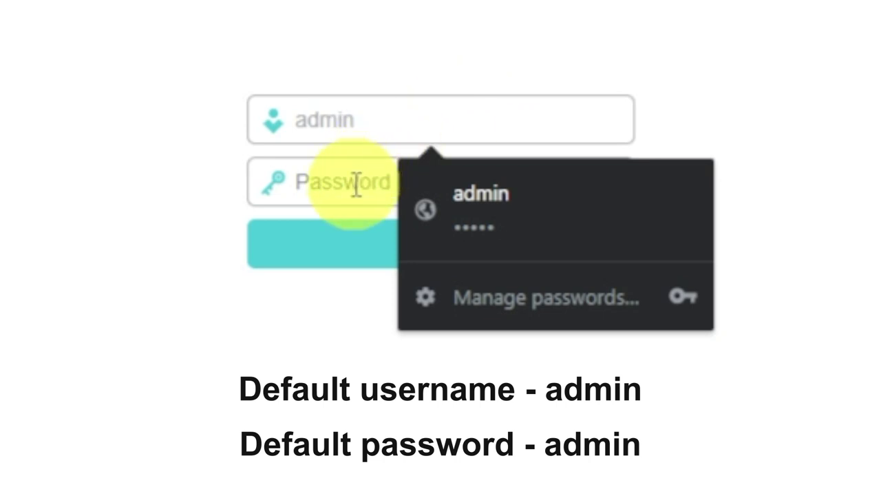
type("adm")
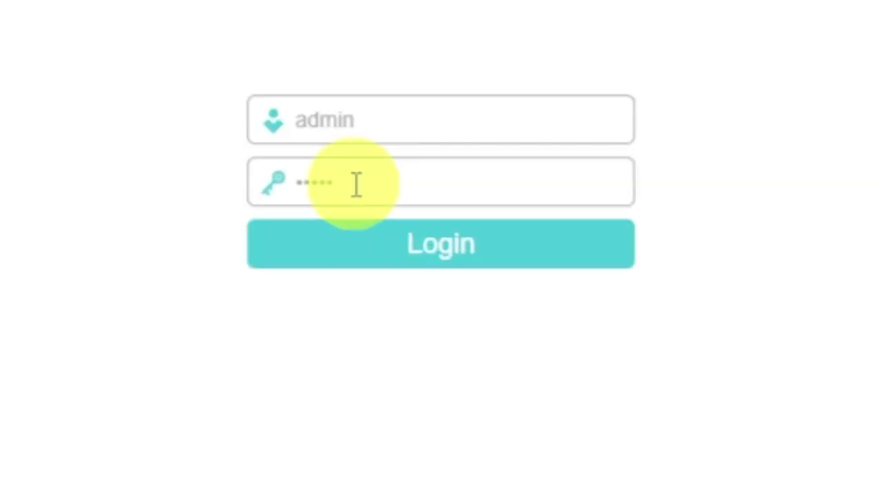
left_click(387, 259)
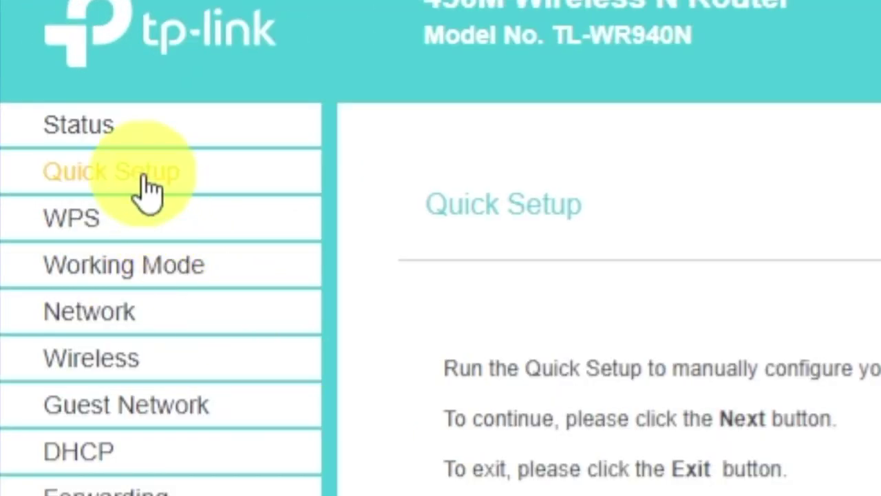
- Launch the Quick Setup wizard and advance to the Working Mode step
left_click(146, 189)
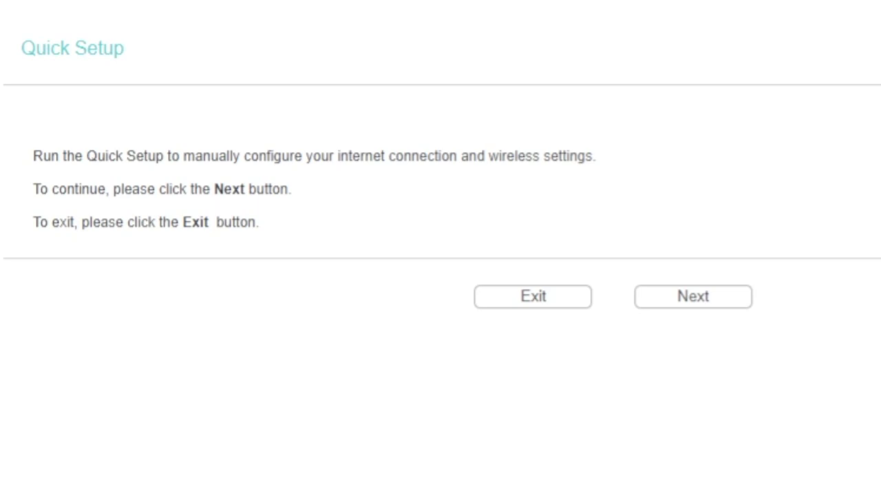
left_click(677, 301)
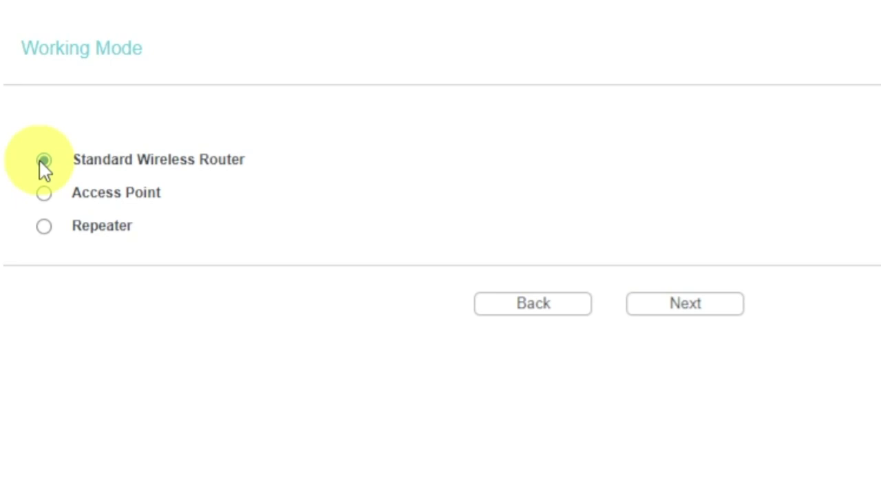
- Confirm Standard Wireless Router, try Auto-Detect, then continue with Dynamic IP as the connection type
left_click(691, 303)
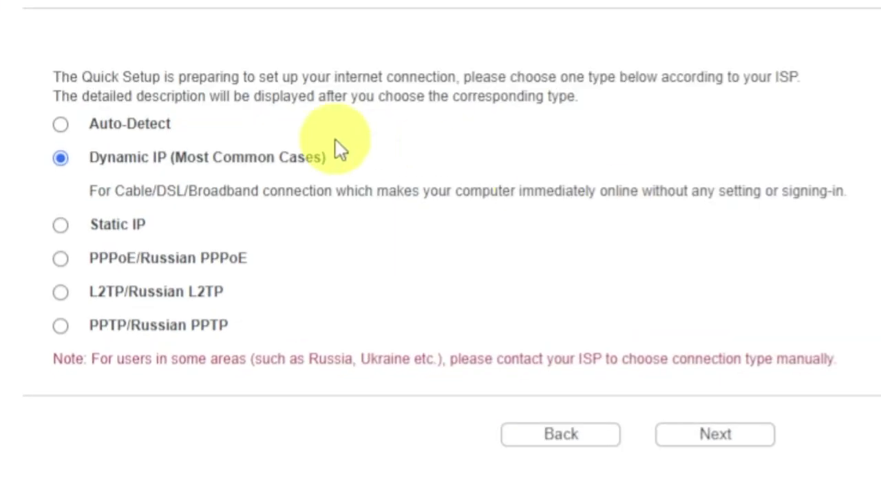
left_click(61, 124)
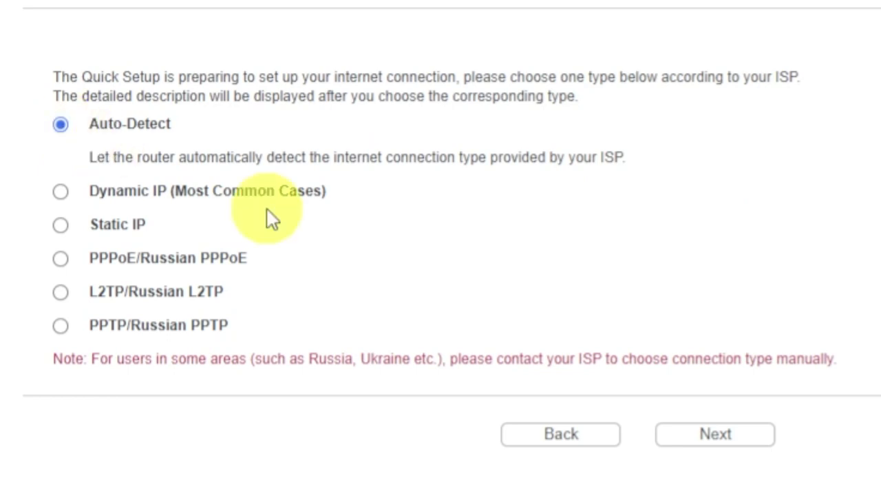
left_click(688, 437)
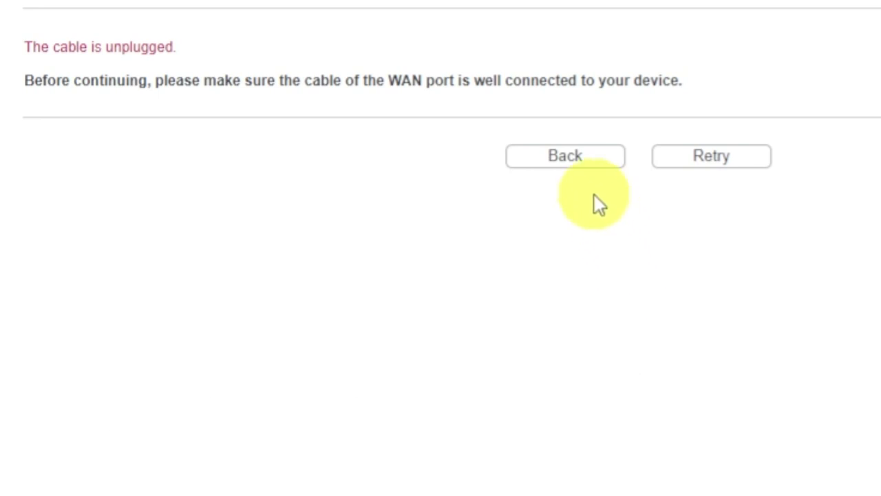
left_click(583, 162)
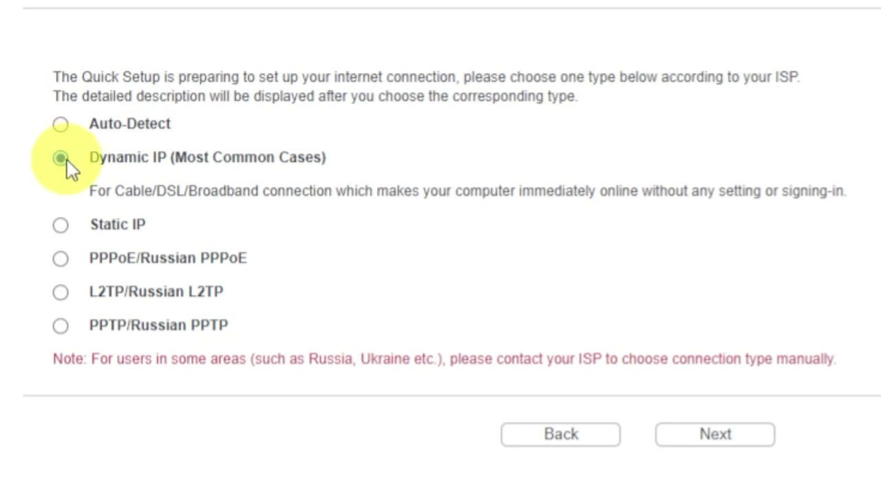
left_click(690, 433)
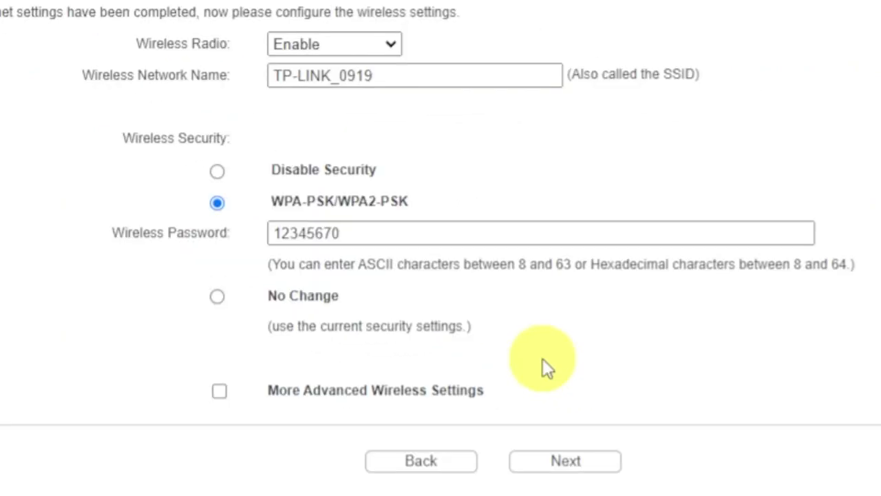
left_click(387, 44)
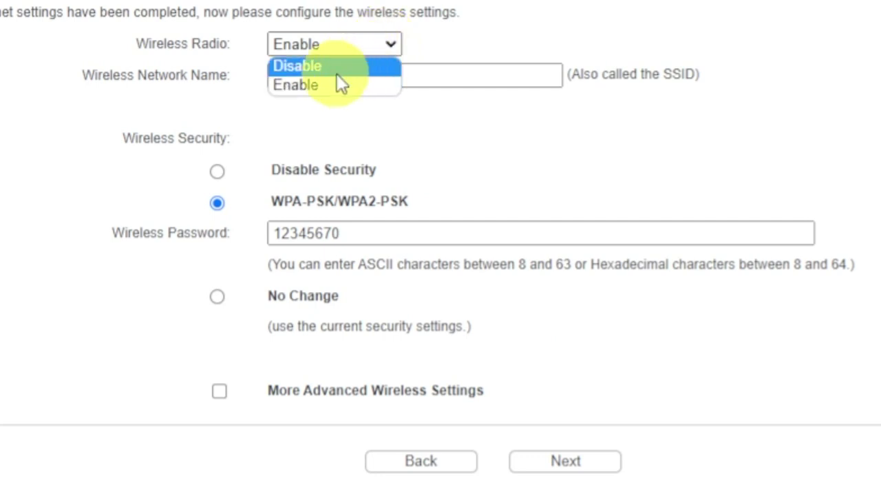
left_click(303, 83)
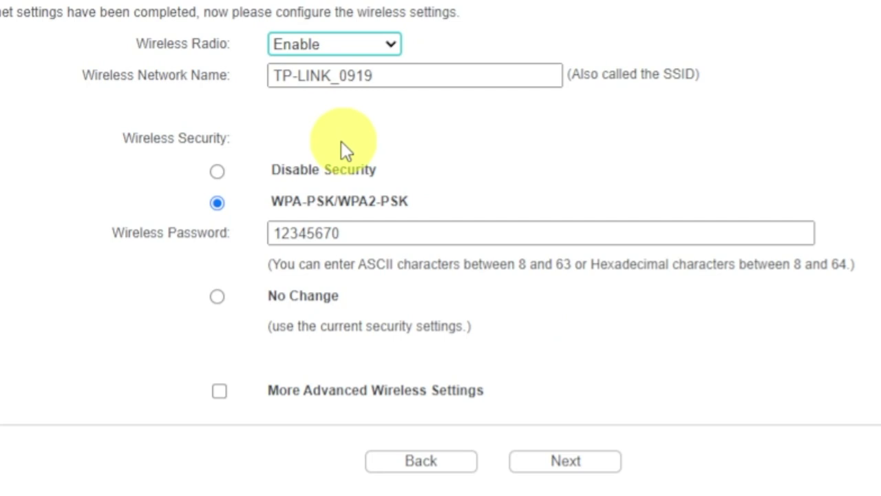
left_click(418, 76)
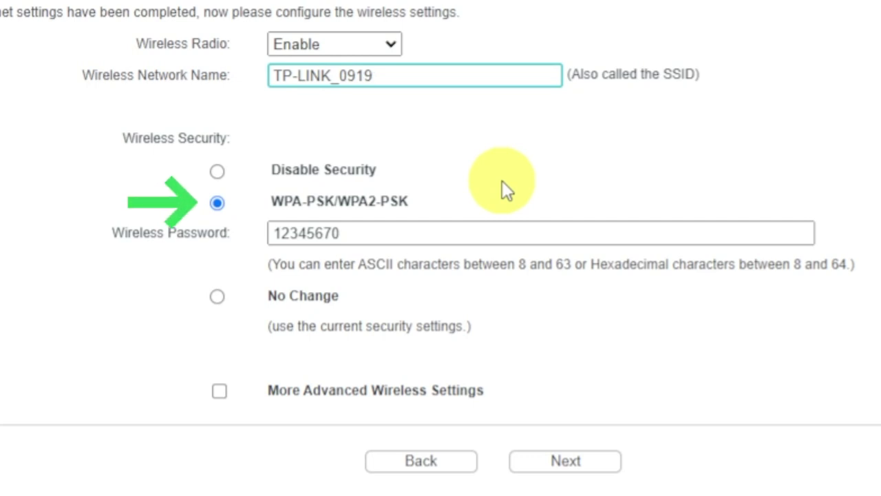
left_click(220, 205)
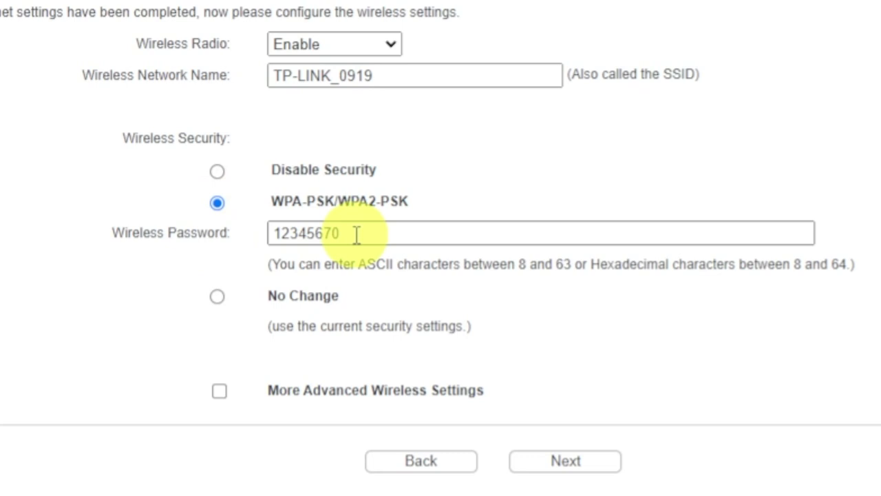
left_click_drag(357, 235, 266, 234)
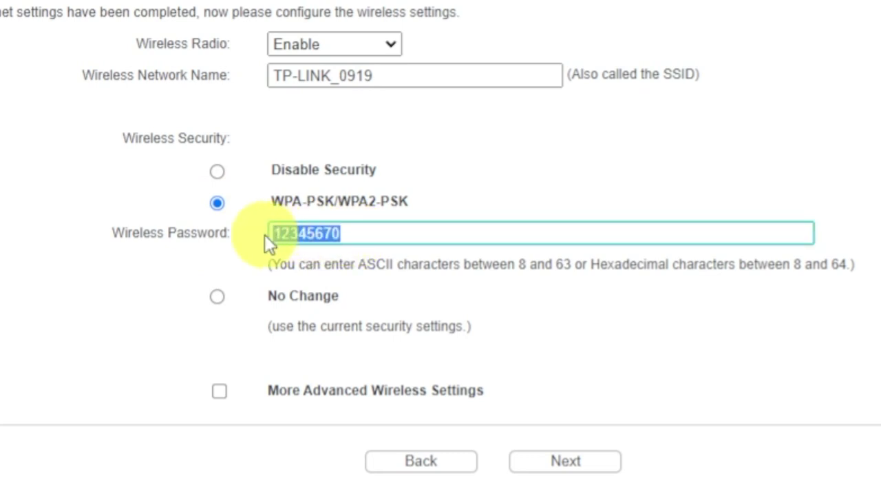
left_click(436, 238)
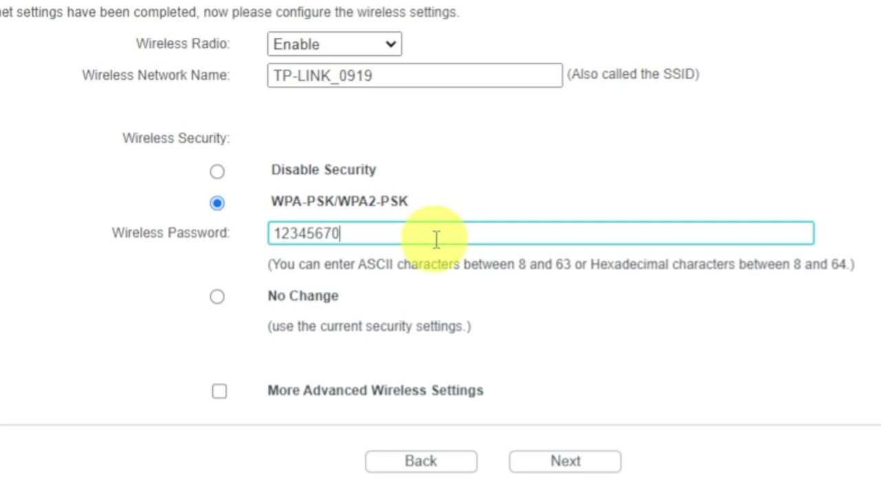
left_click(559, 465)
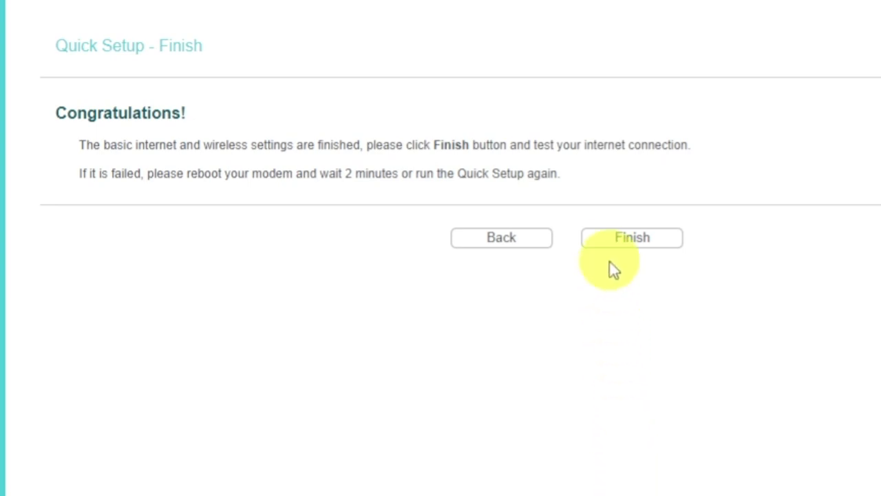
- Finish Quick Setup, then reboot the router via System Tools > Reboot and confirm
left_click(612, 241)
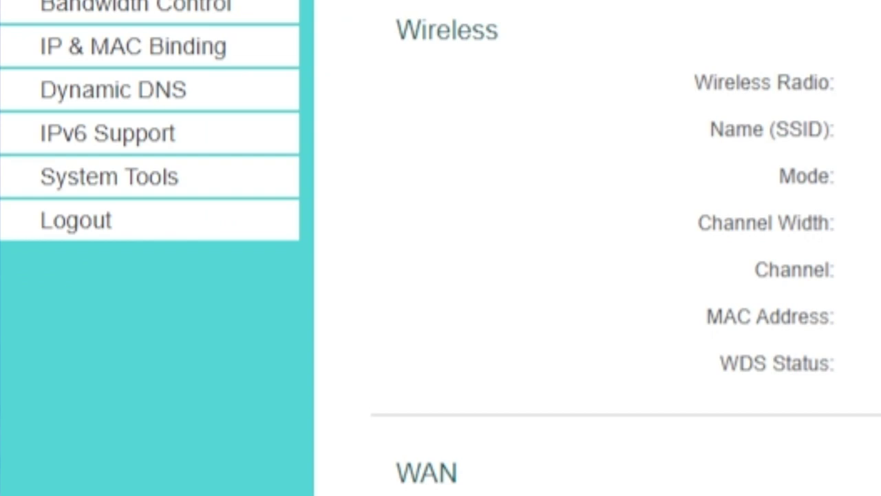
left_click(196, 195)
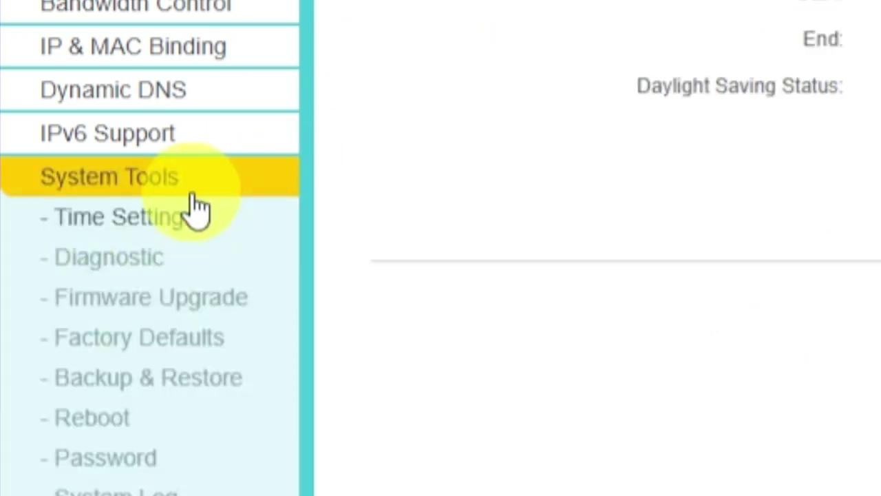
left_click(130, 419)
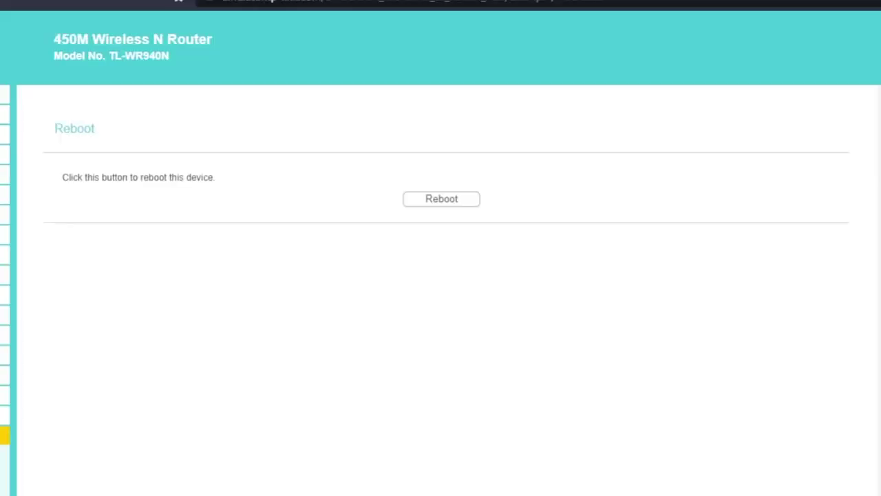
left_click(435, 207)
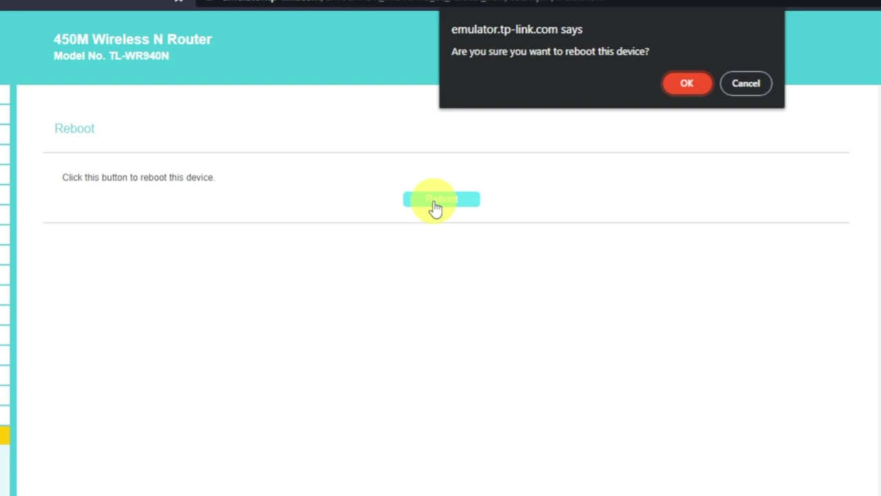
left_click(685, 84)
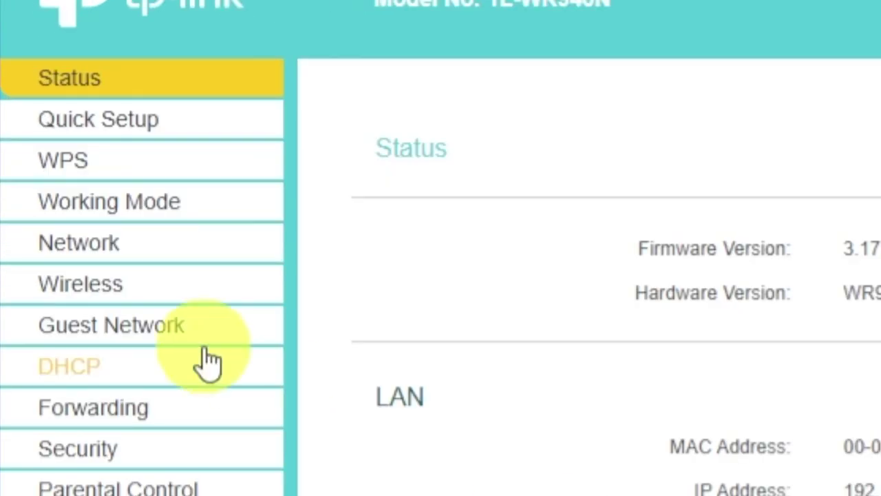
- Clone the PC's MAC address to the WAN port under Network > MAC Clone and save
left_click(95, 253)
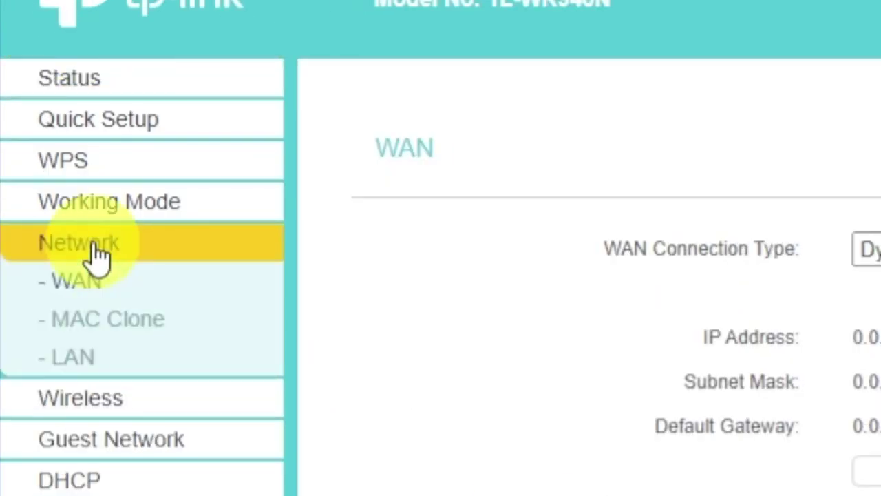
left_click(154, 332)
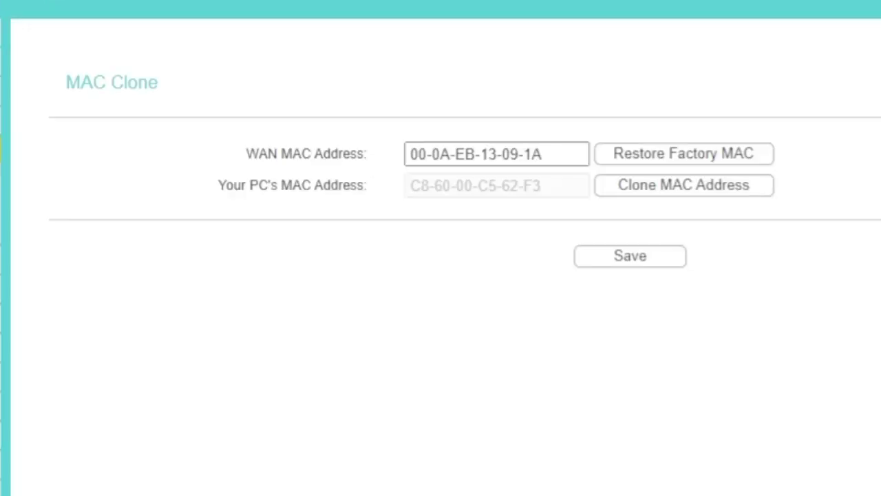
left_click(644, 198)
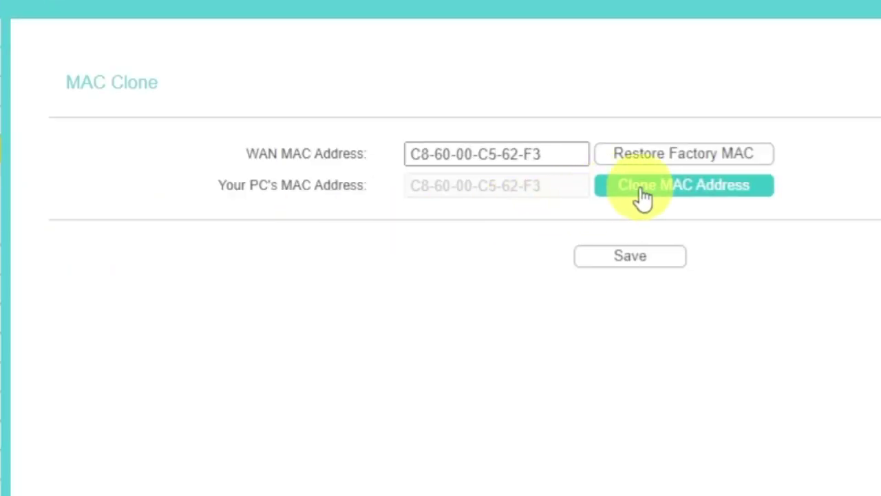
left_click(637, 261)
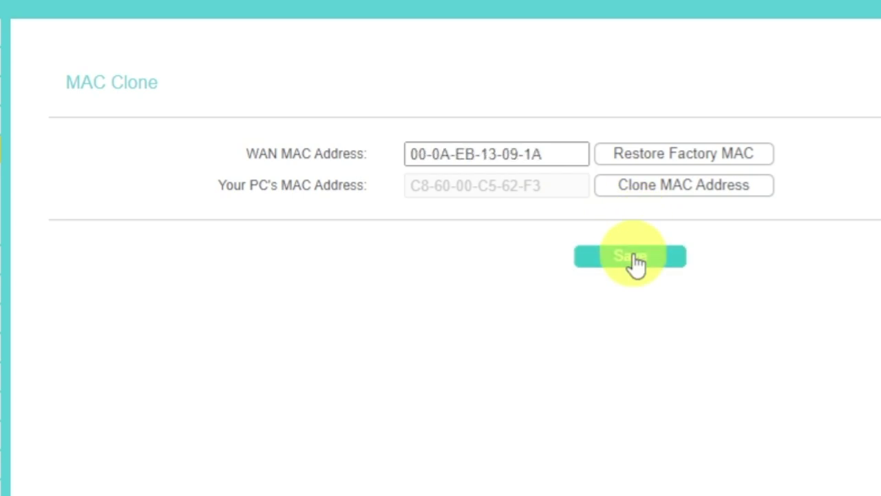
- Reboot the router again from System Tools > Reboot and confirm
left_click(145, 296)
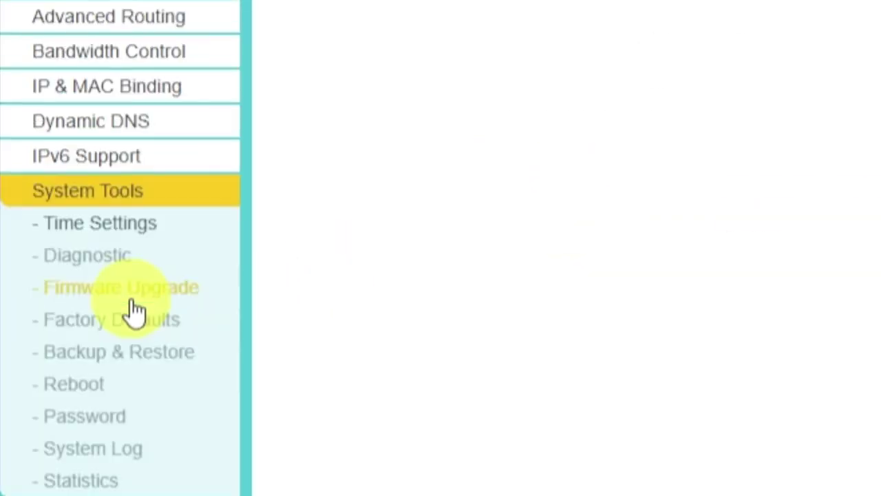
left_click(91, 390)
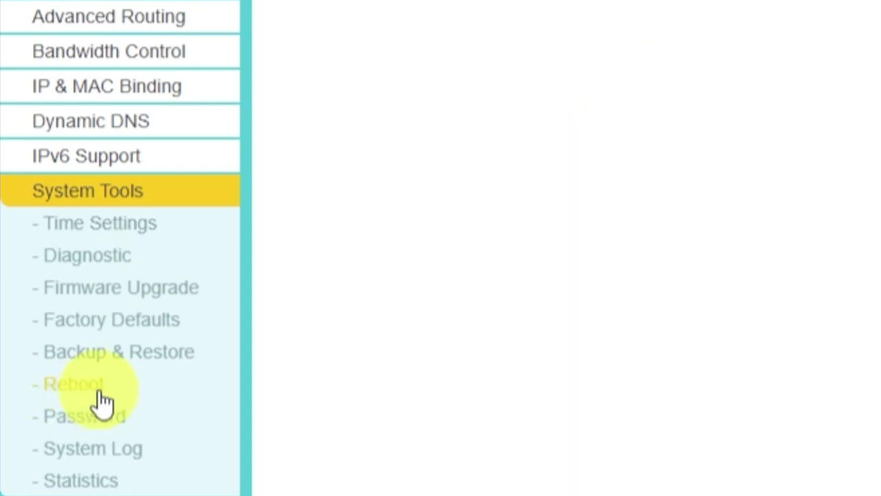
left_click(434, 206)
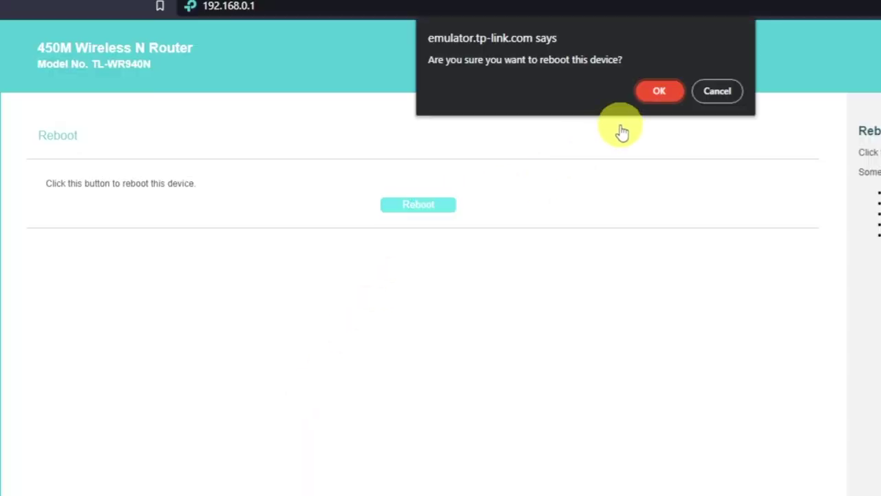
left_click(661, 93)
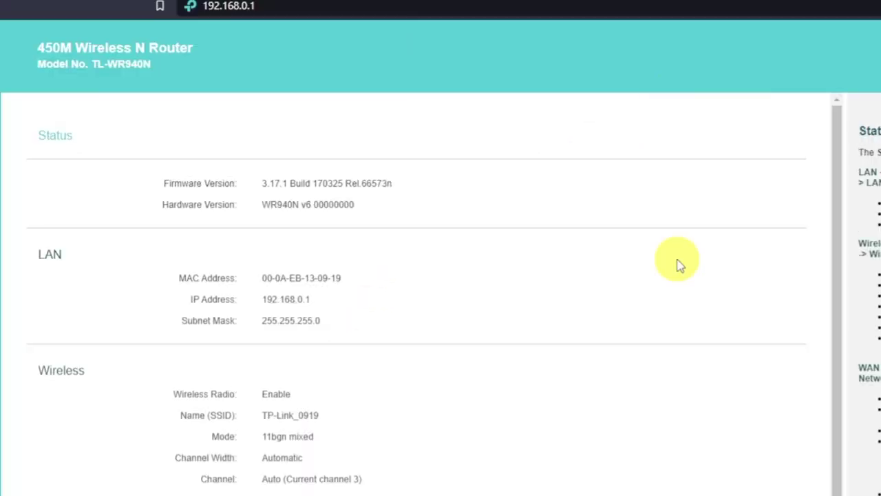